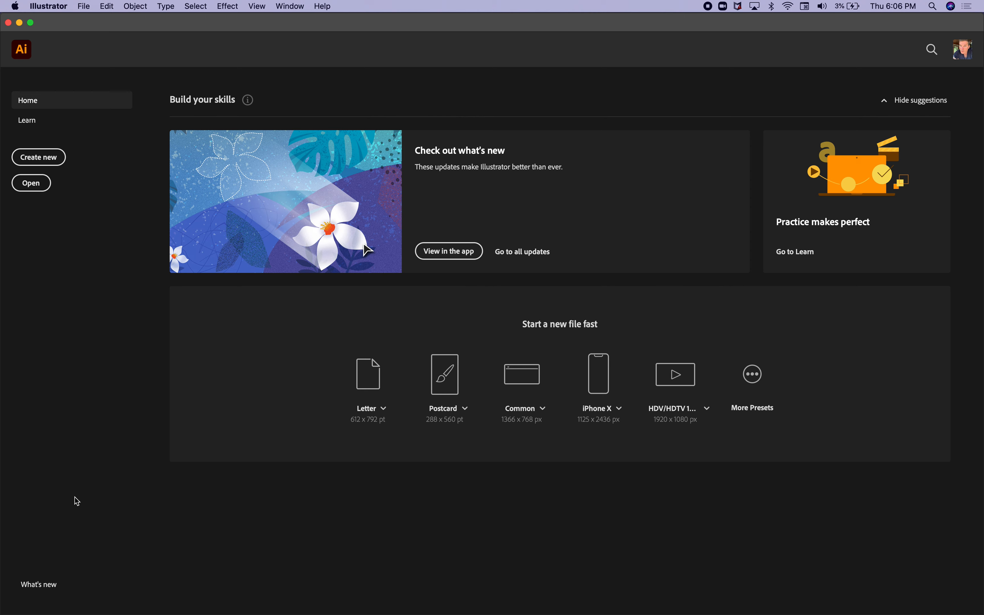
- Check the installed Illustrator version in the program's about information
left_click(49, 7)
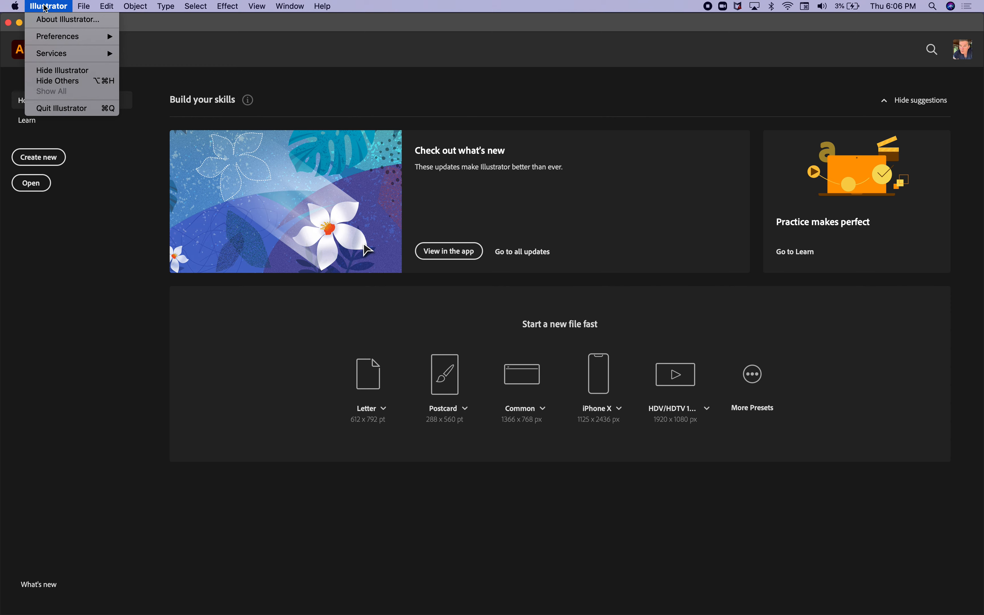
left_click(48, 18)
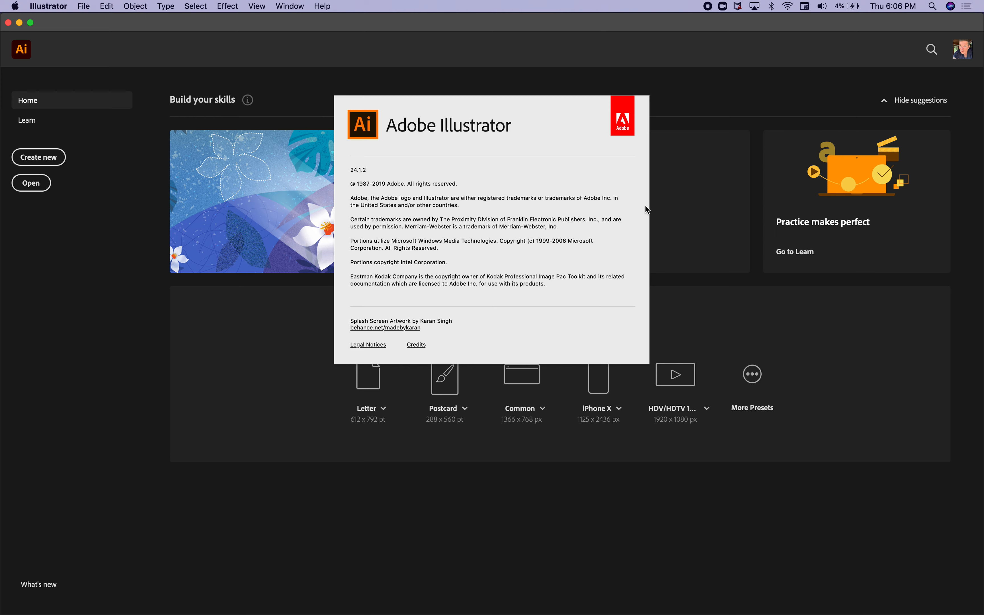
left_click(648, 118)
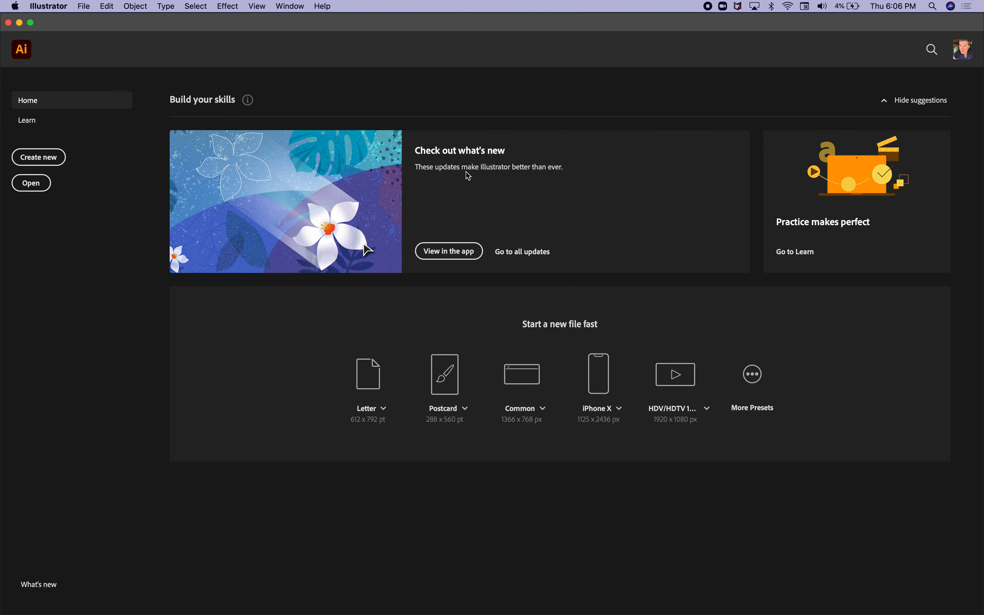
- Start a new document and name it "10 x 10 Artboards"
left_click(31, 162)
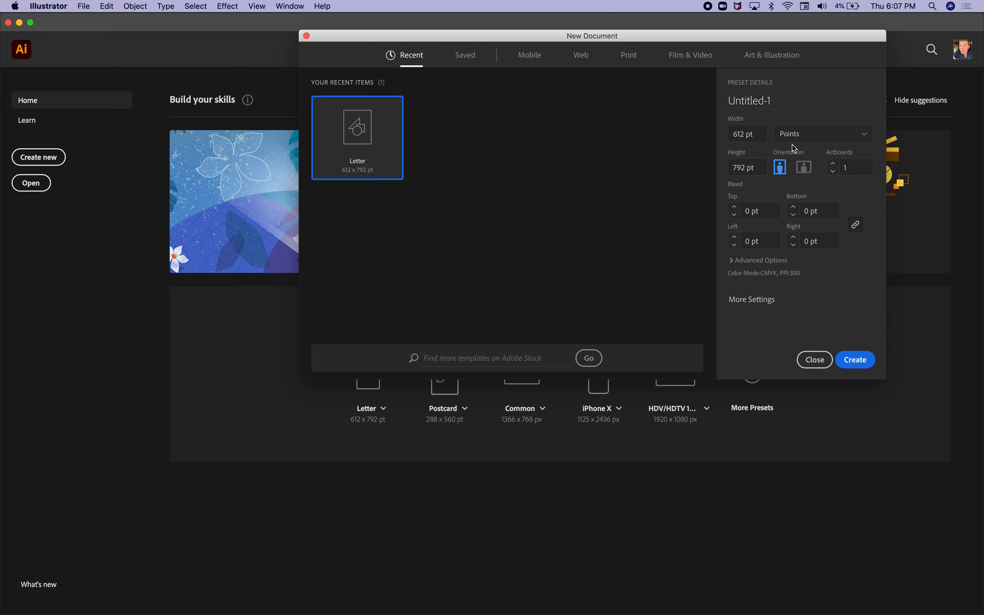
left_click_drag(495, 36, 372, 53)
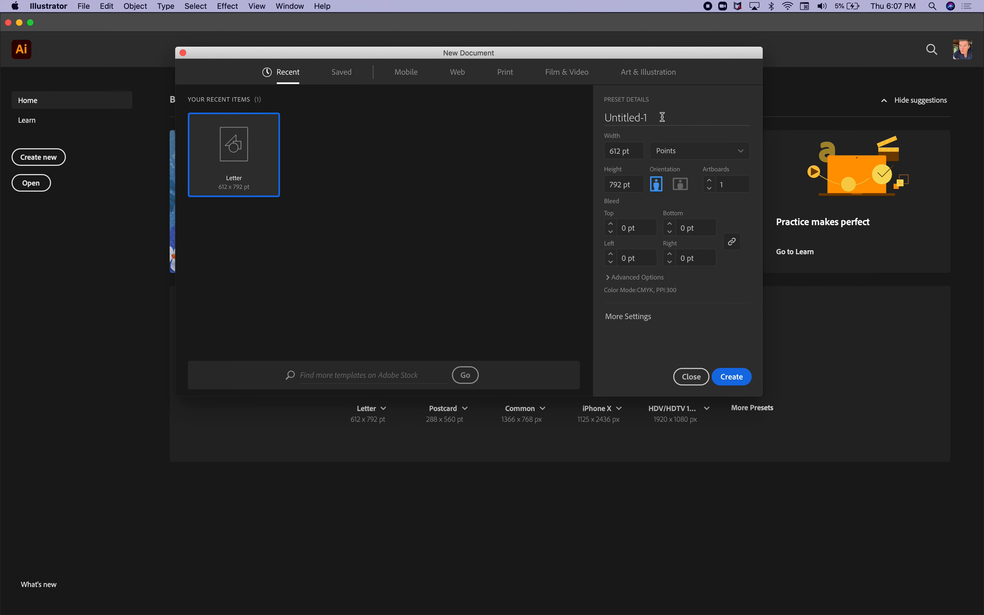
left_click_drag(658, 117, 587, 112)
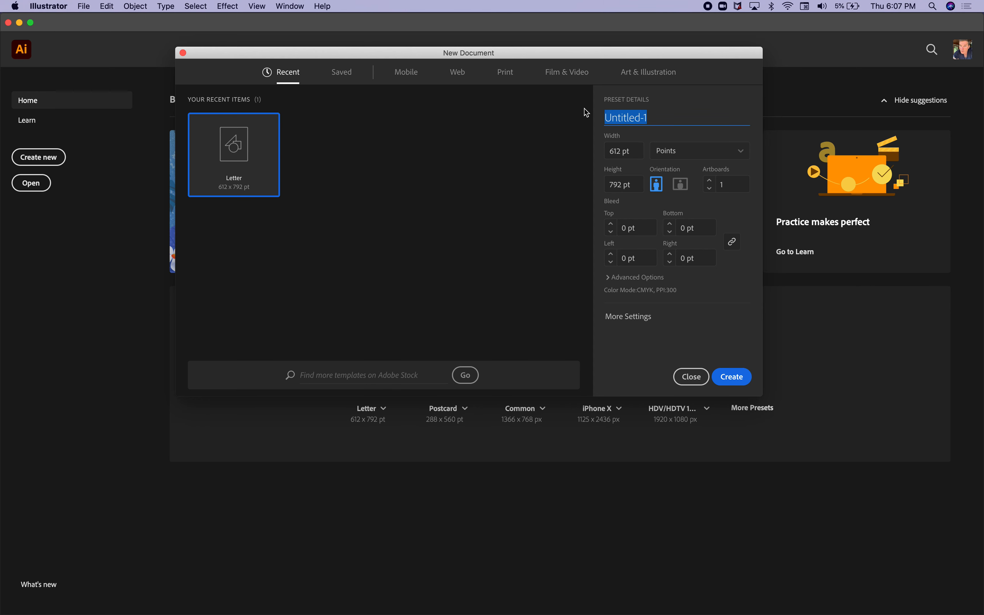
type("10 ")
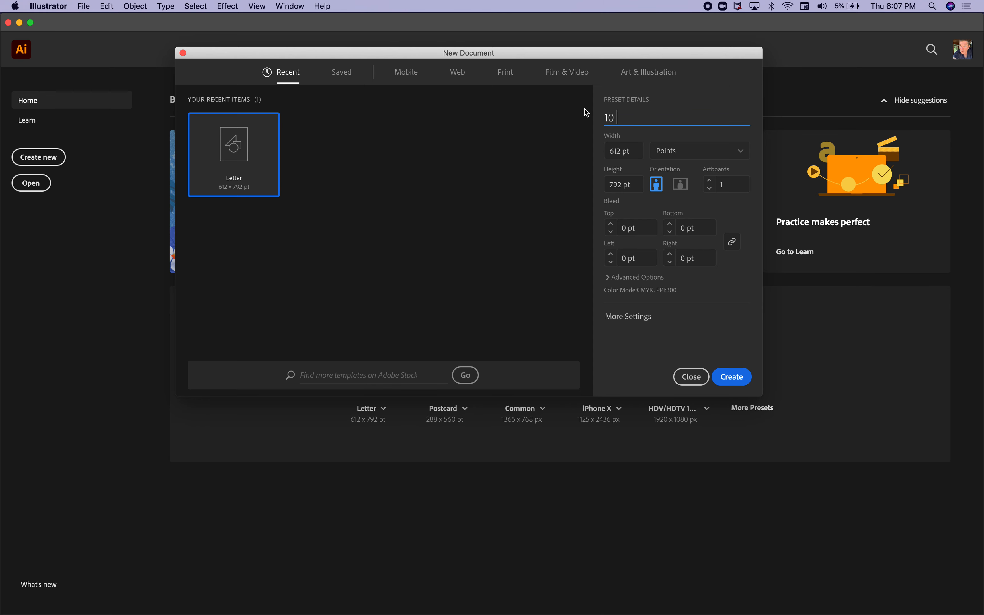
type("x 10 Artboards")
- Set the units to inches, the width and height to 10 in and six artboards, and create the document
left_click(738, 156)
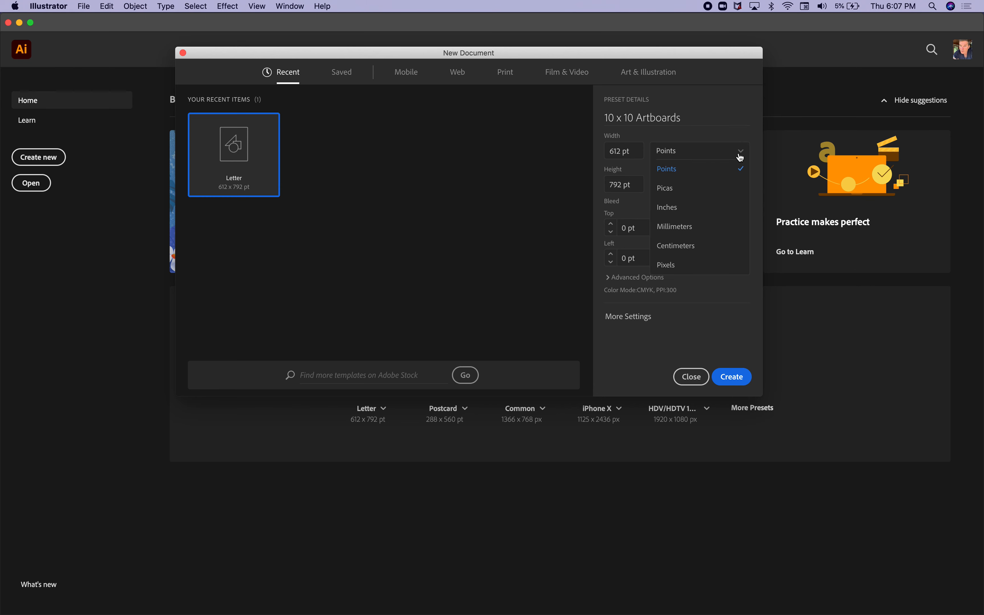
left_click(715, 207)
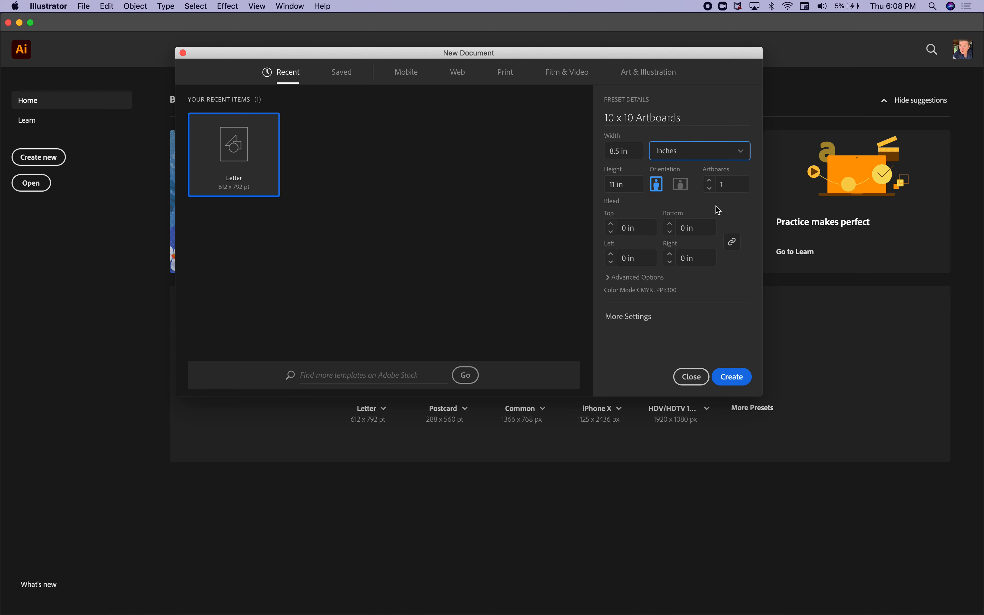
left_click(632, 151)
type("10")
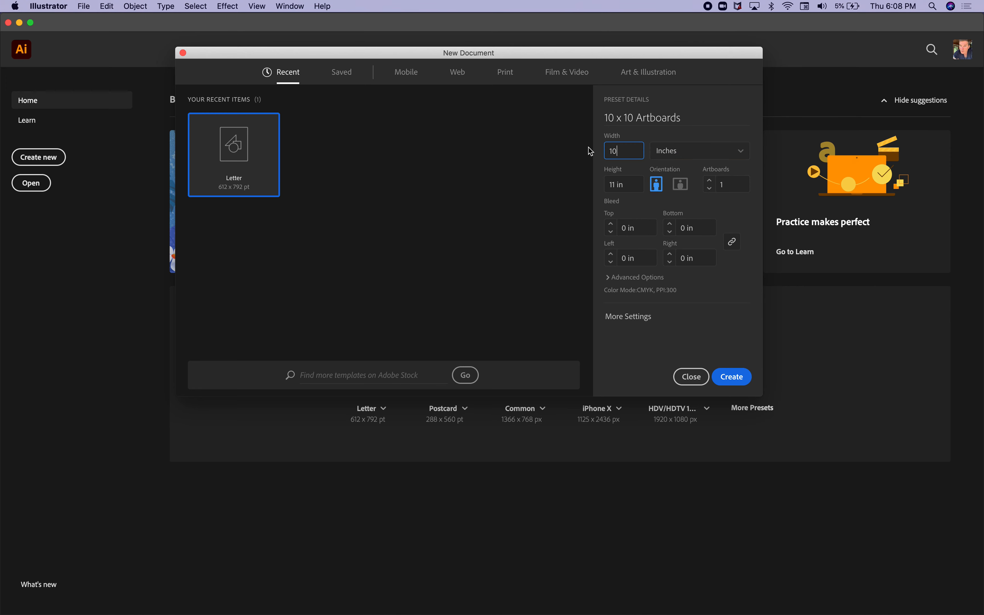
key("Tab")
type("10")
left_click(709, 182)
left_click(732, 377)
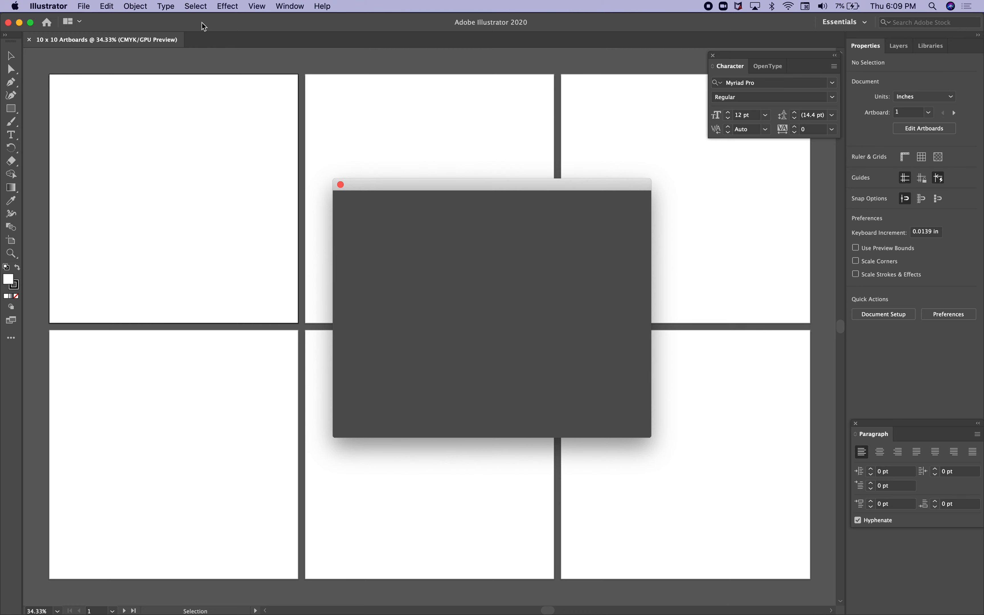
- Dismiss the welcome tour and show the rulers around the document
left_click_drag(357, 180, 513, 180)
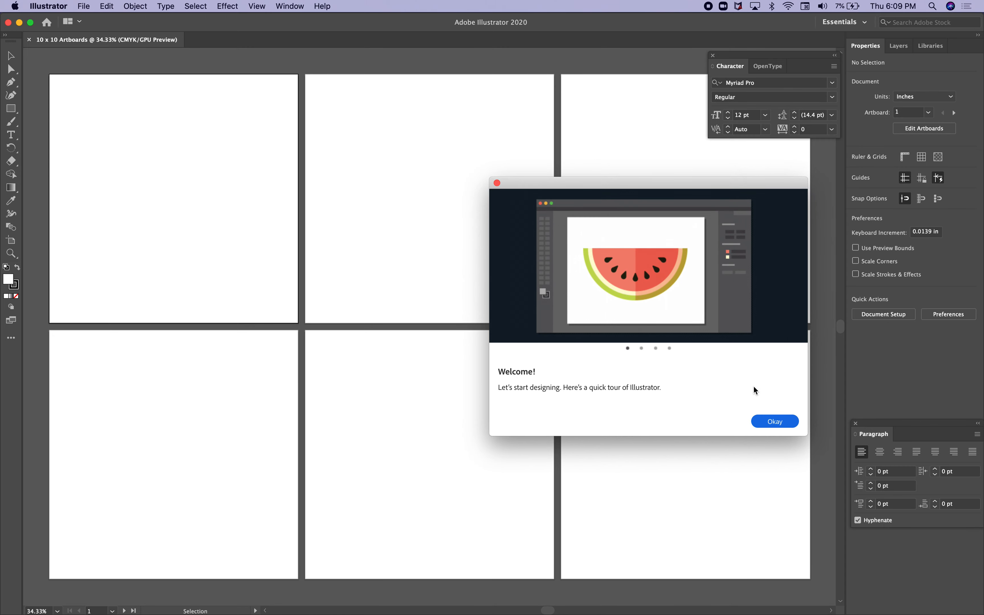
left_click(497, 183)
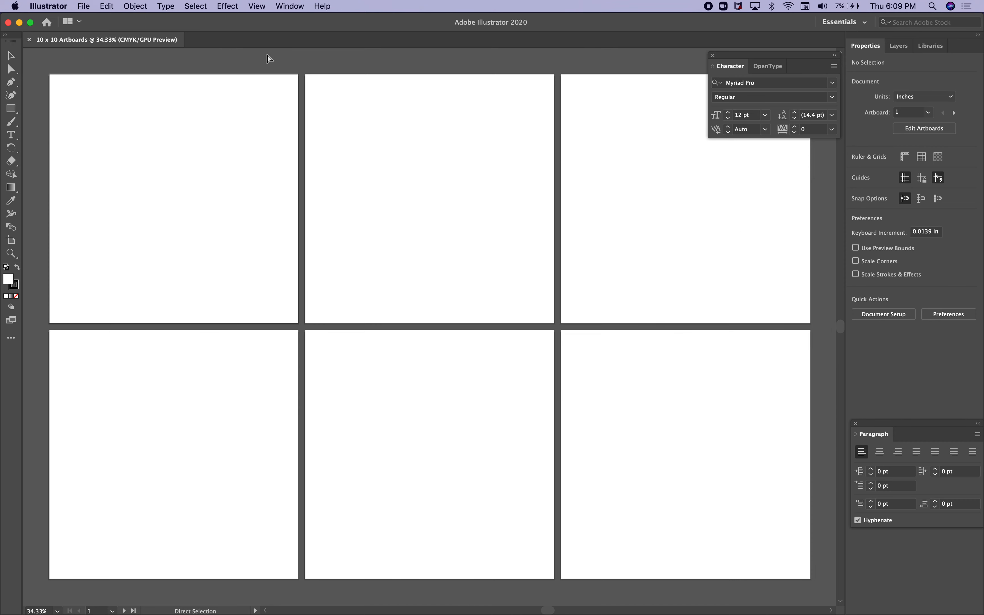
key("super+r")
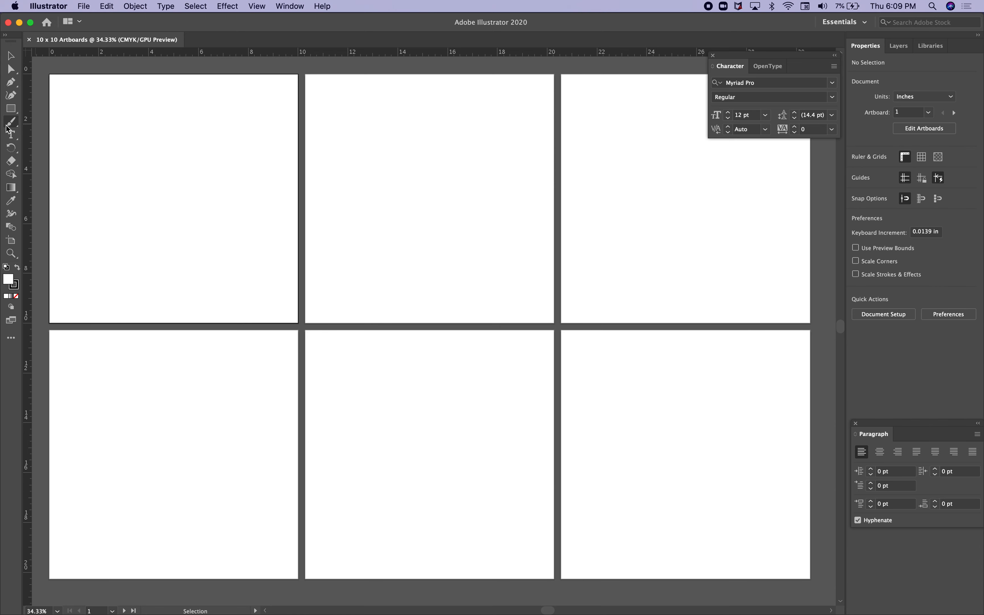
- Place a point text object on the first artboard and set its font to Futura Condensed ExtraBold
left_click(11, 135)
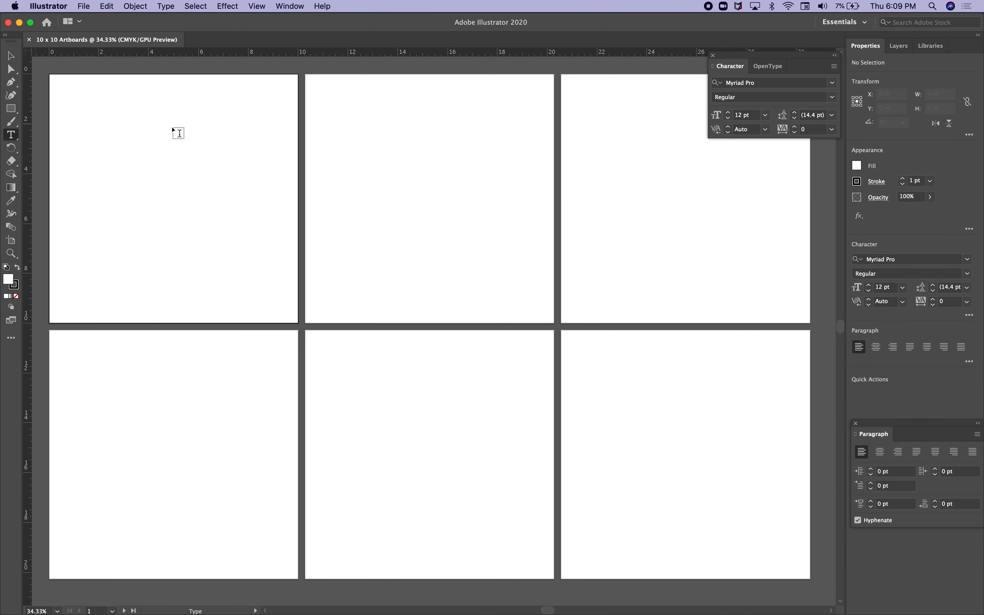
left_click(108, 182)
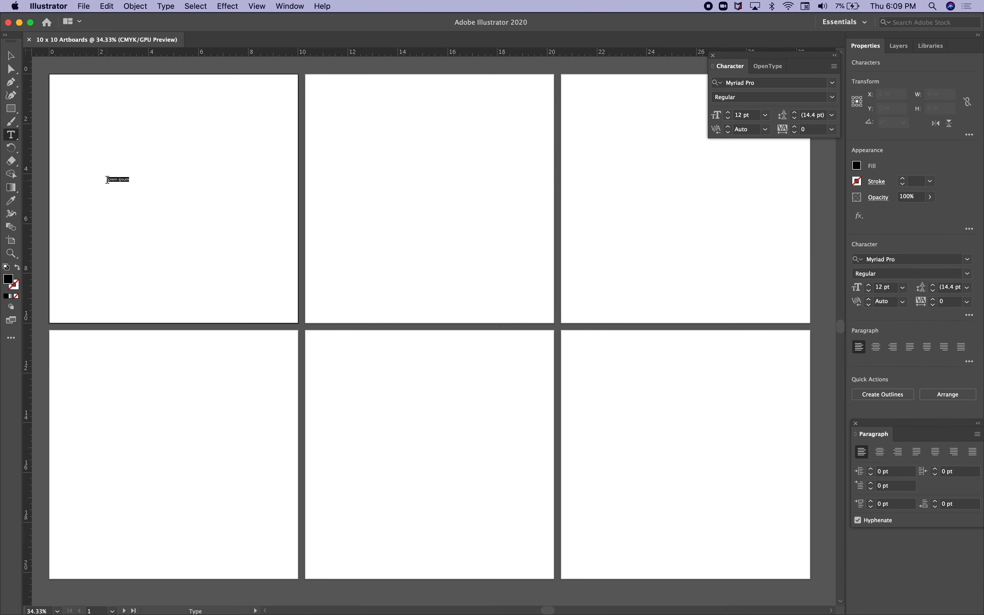
left_click(759, 83)
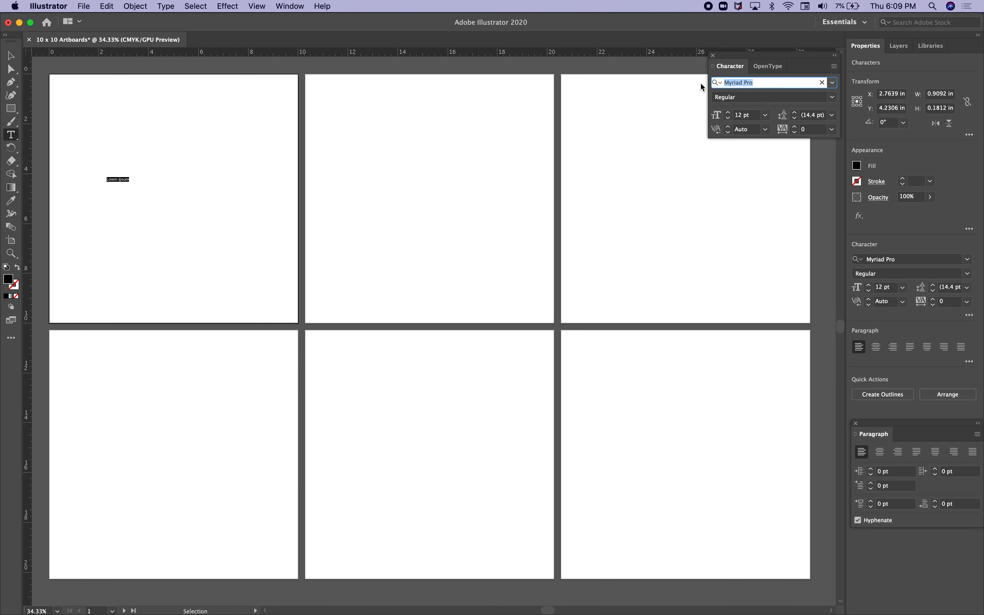
type("Futura")
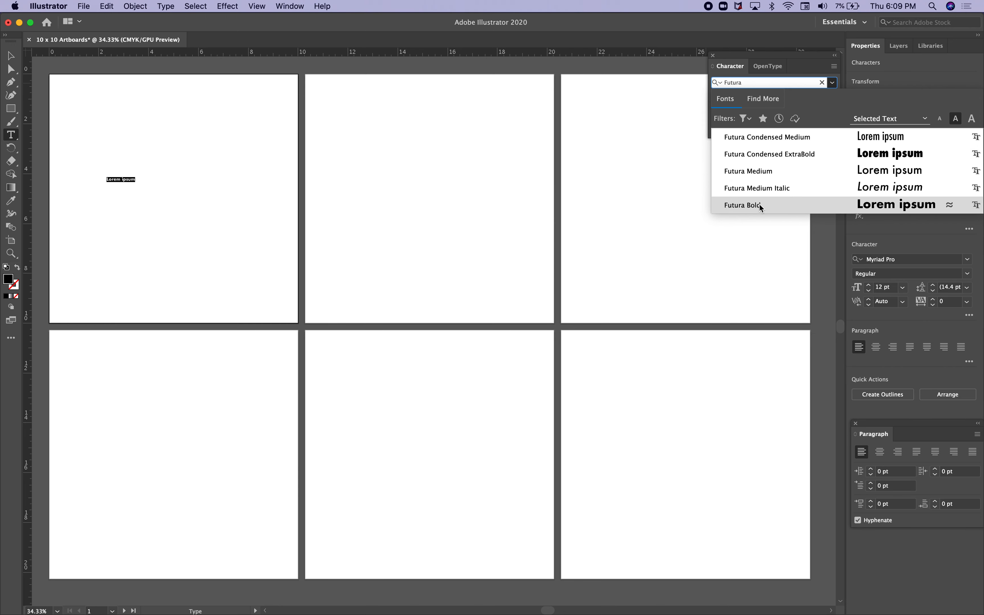
left_click(763, 157)
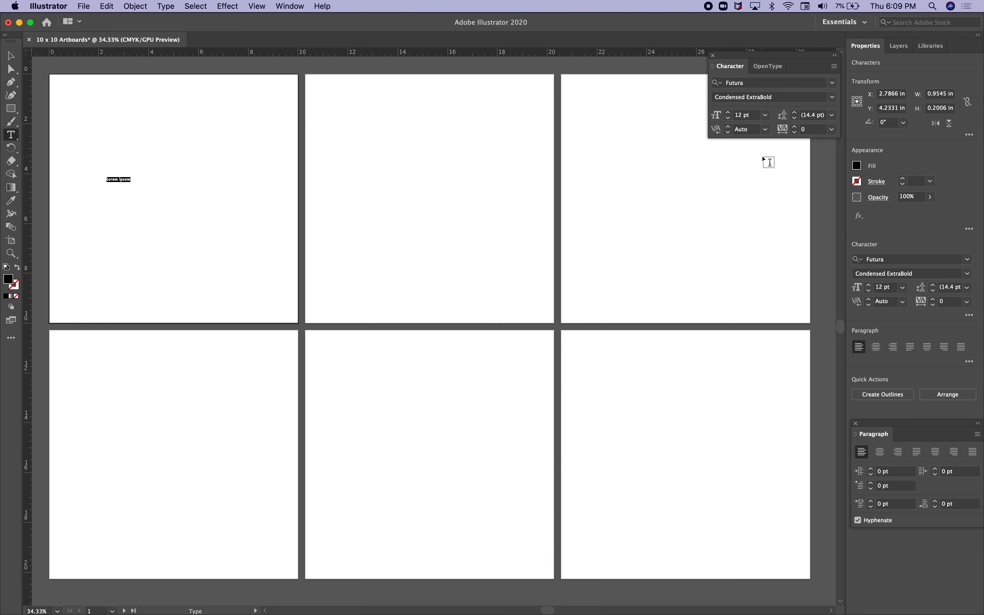
- Replace the placeholder text with "OBLITERATE" and a line break, scale it to about 6.3 in wide and center it horizontally on the artboard
type("oBLITERATE")
key("Return")
left_click(11, 56)
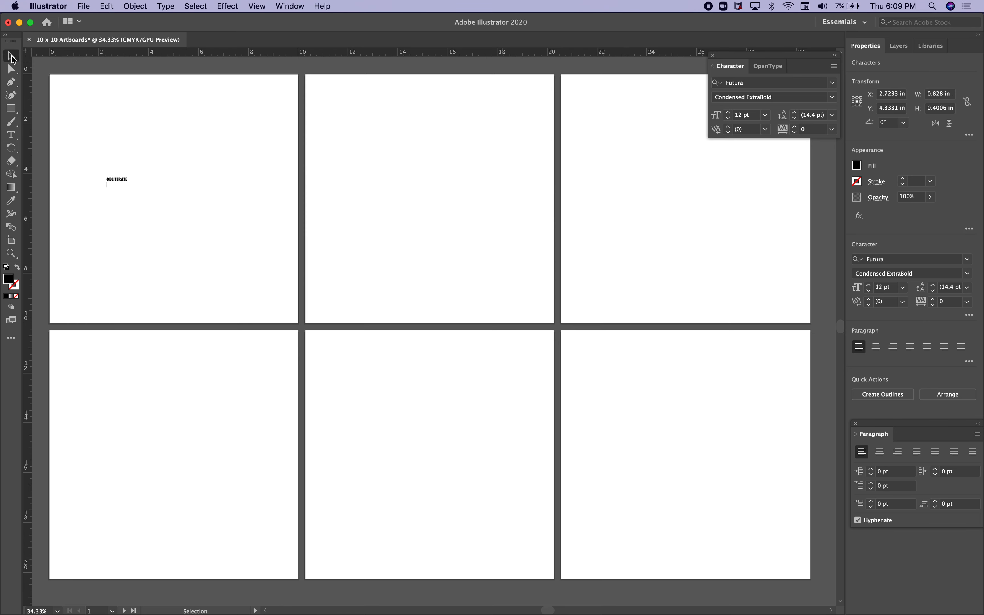
left_click_drag(129, 188, 261, 257)
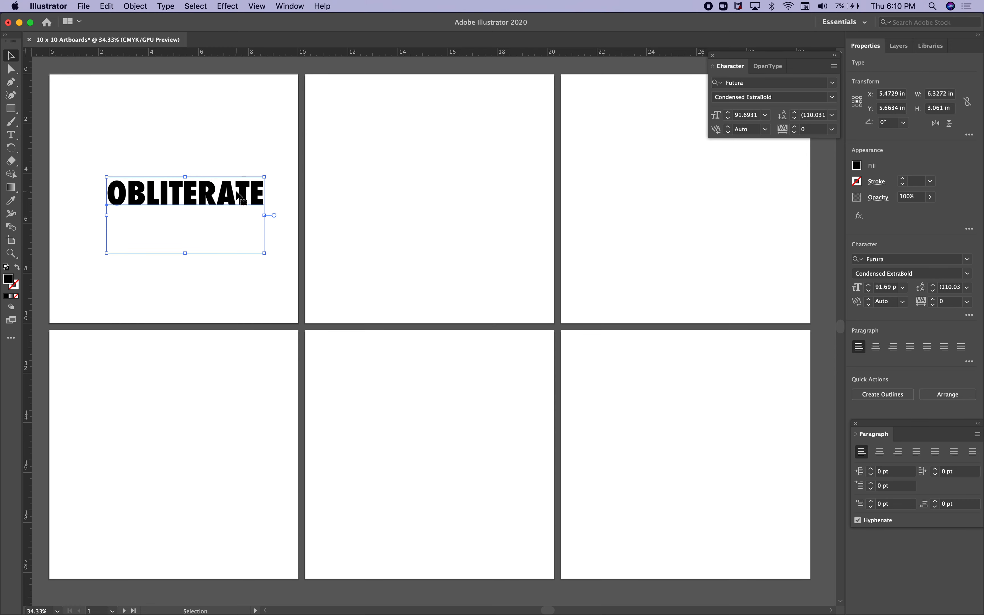
left_click_drag(235, 195, 226, 193)
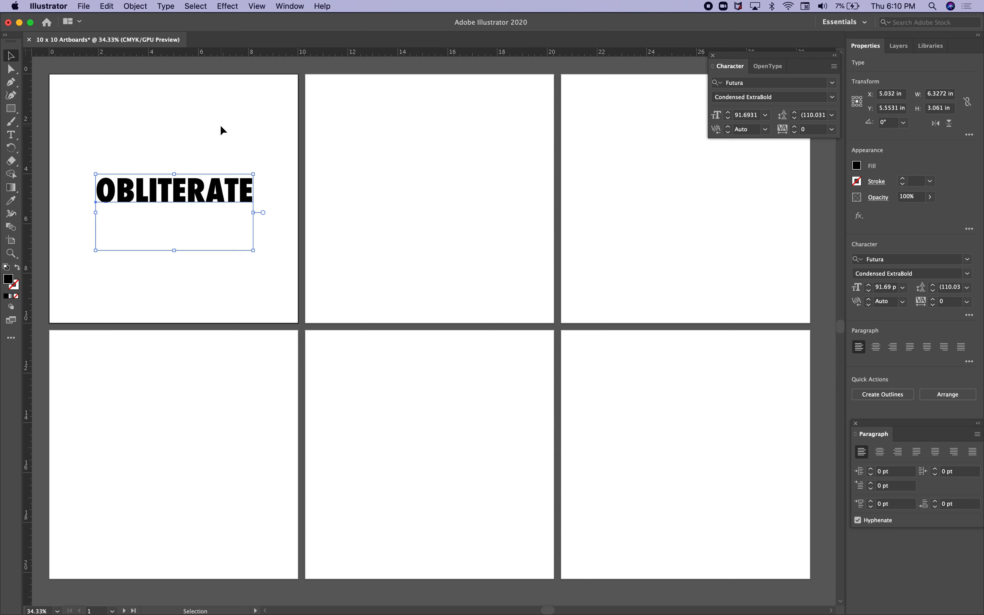
left_click(221, 126)
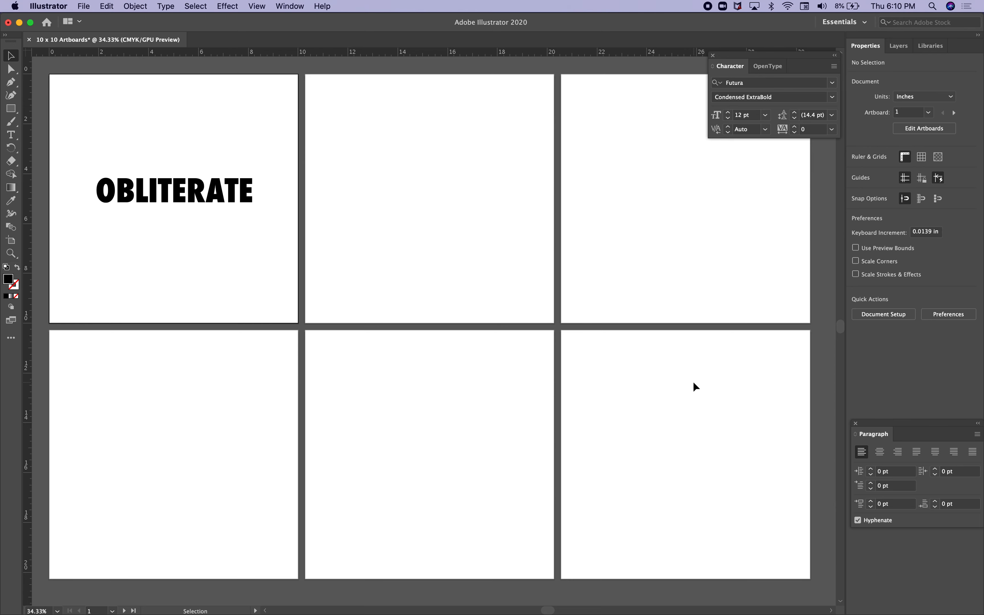
- Examine the full extent of the canvas around the six artboards, and return to a view that fills the window with them
key("super+minus")
key("super+minus")
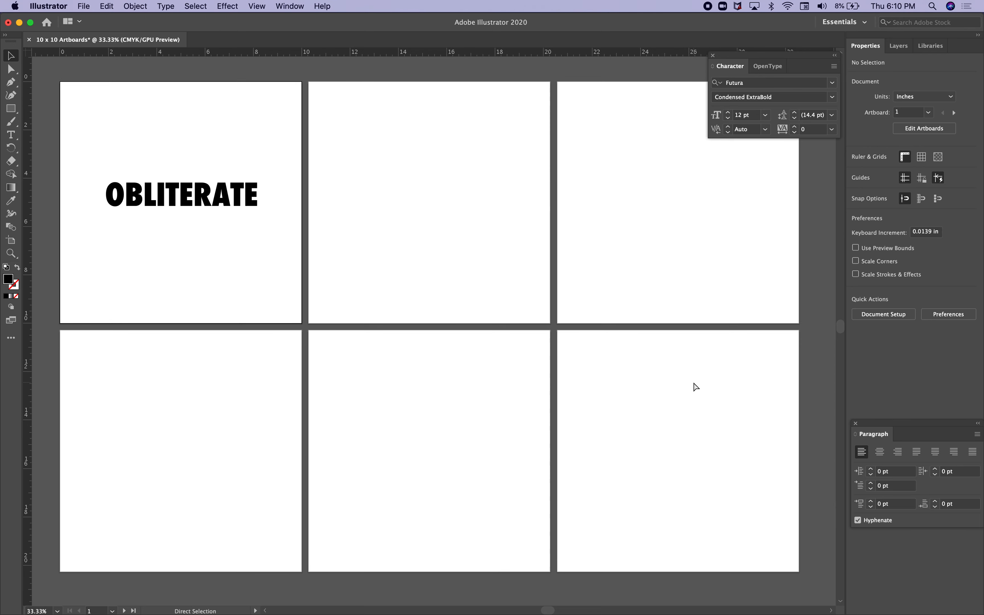
key("super+minus")
key("super+minus")
key("super+minus")
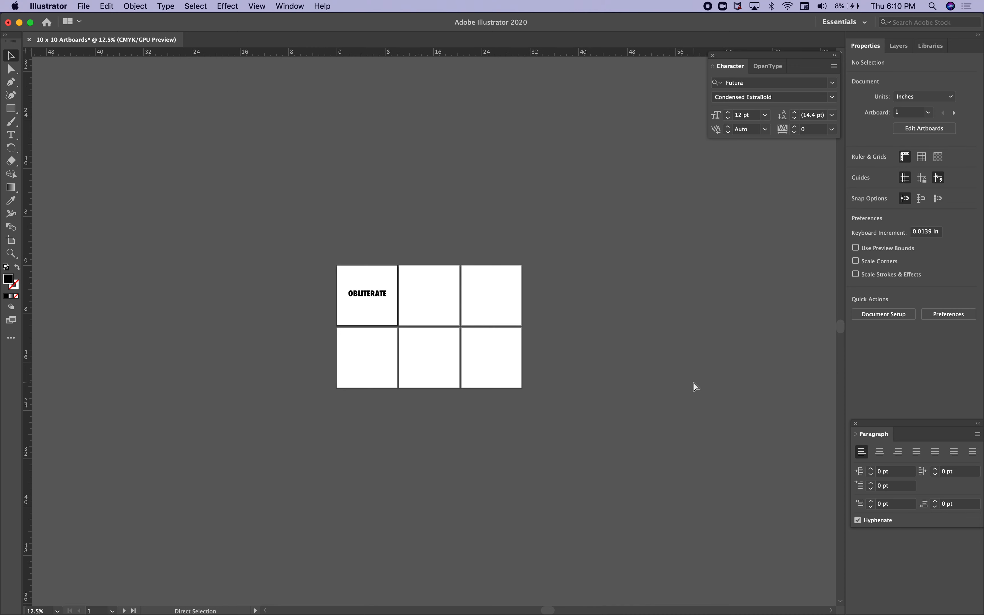
key("super+minus")
key("super+minus")
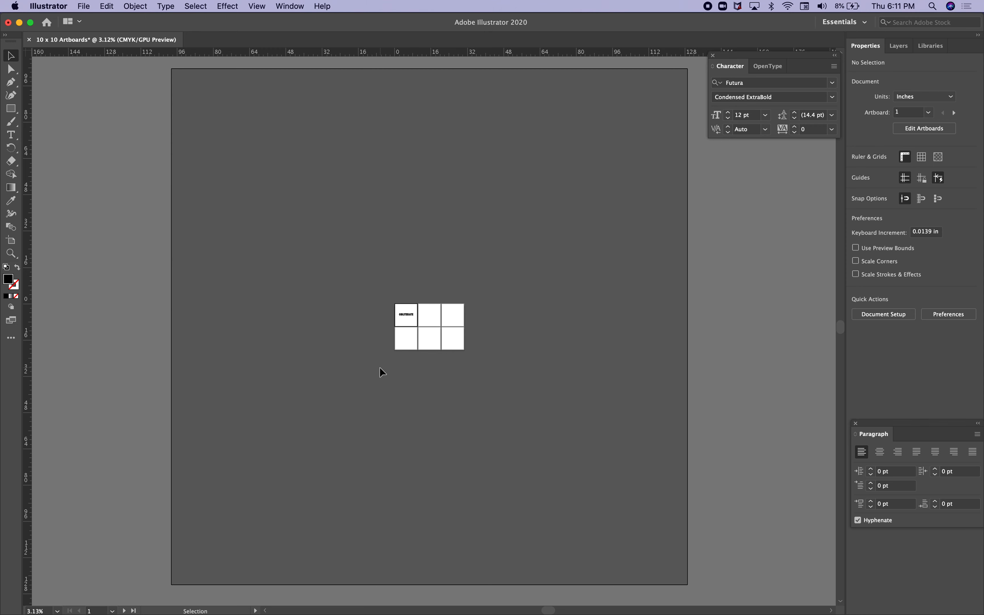
key("super+alt+0")
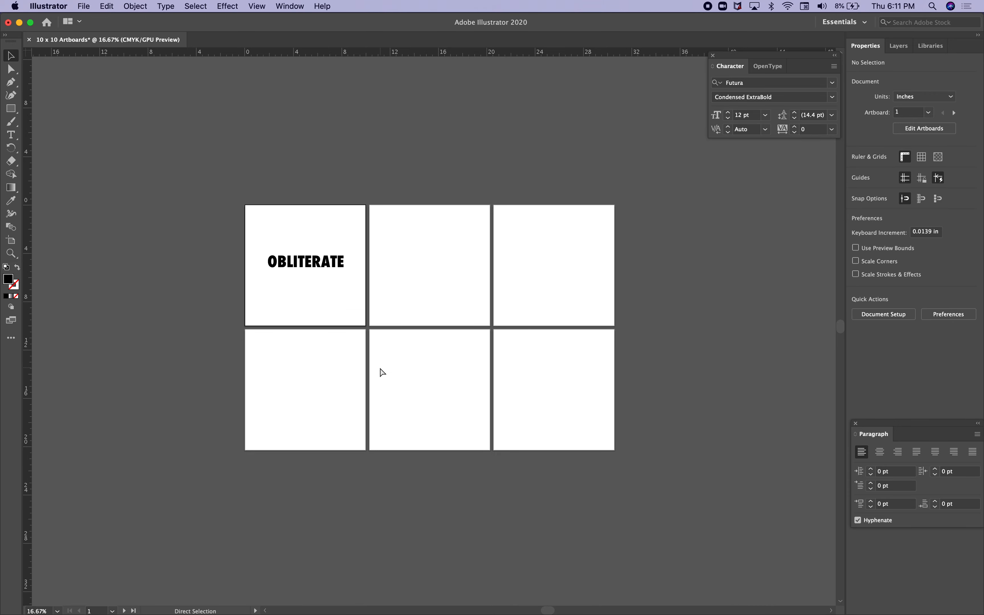
key("super+equal")
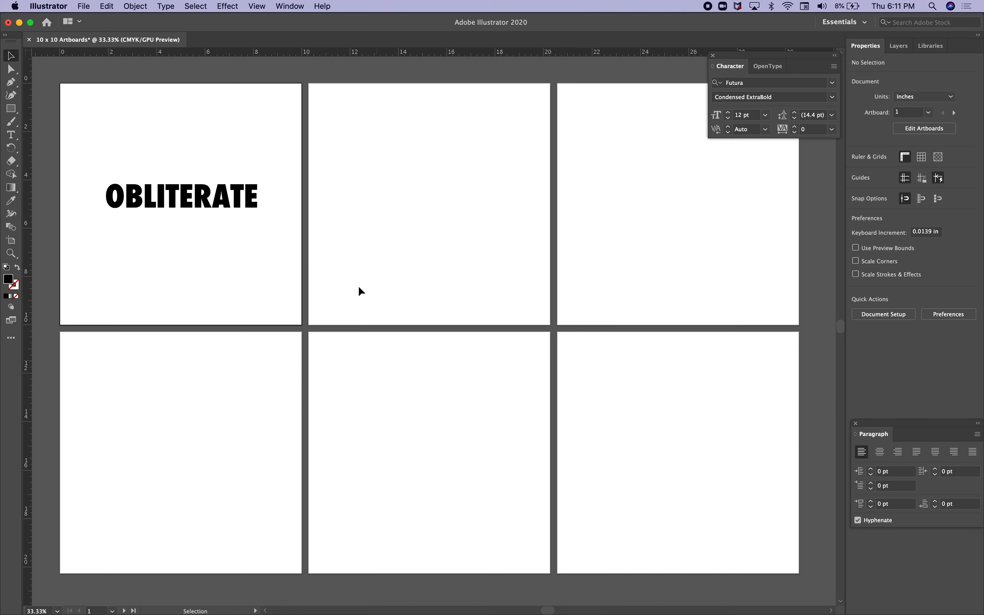
mouse_move(298, 611)
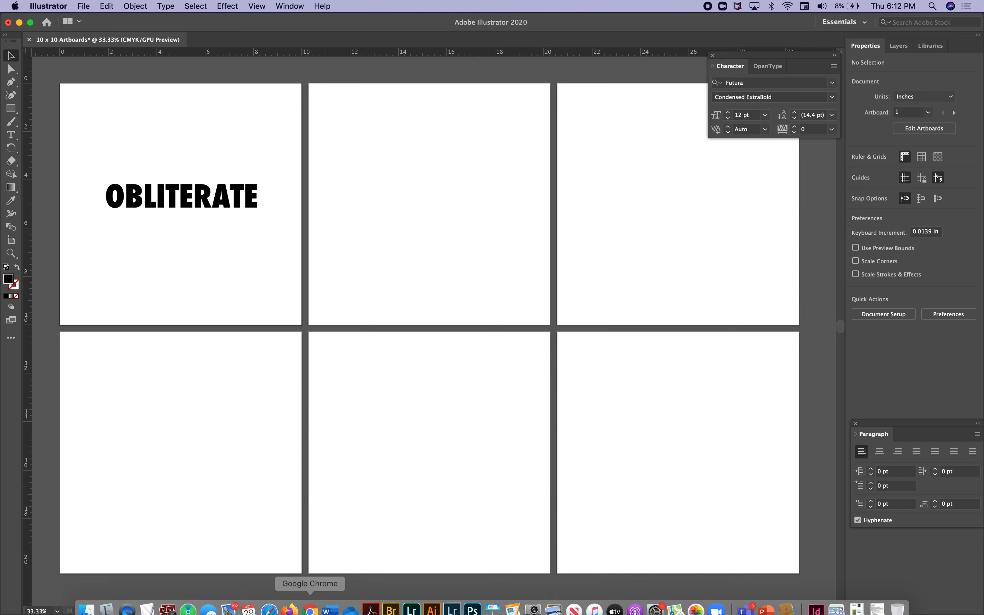